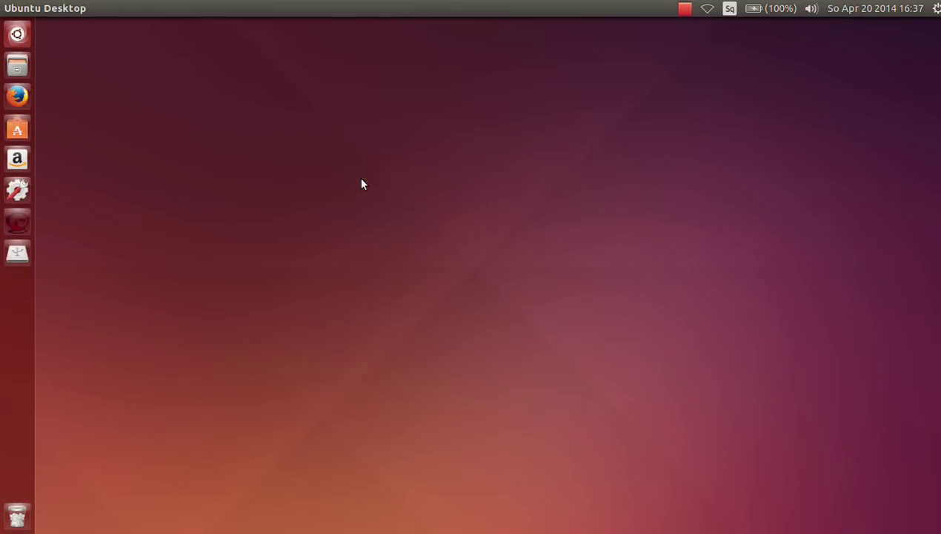
- Check the network connection status and the Details overview in System Settings, returning to all settings
{"action": "left_click", "coordinate": [708, 9]}
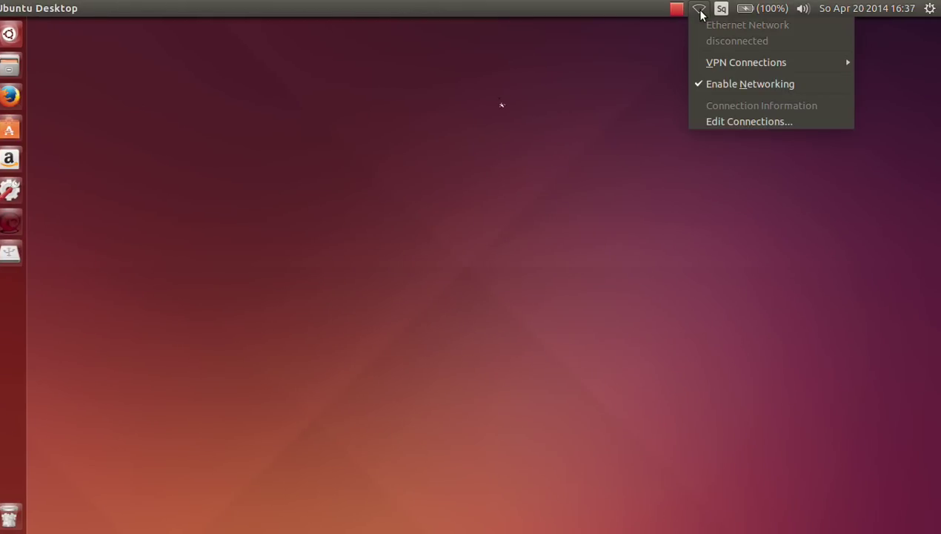
{"action": "left_click", "coordinate": [700, 14]}
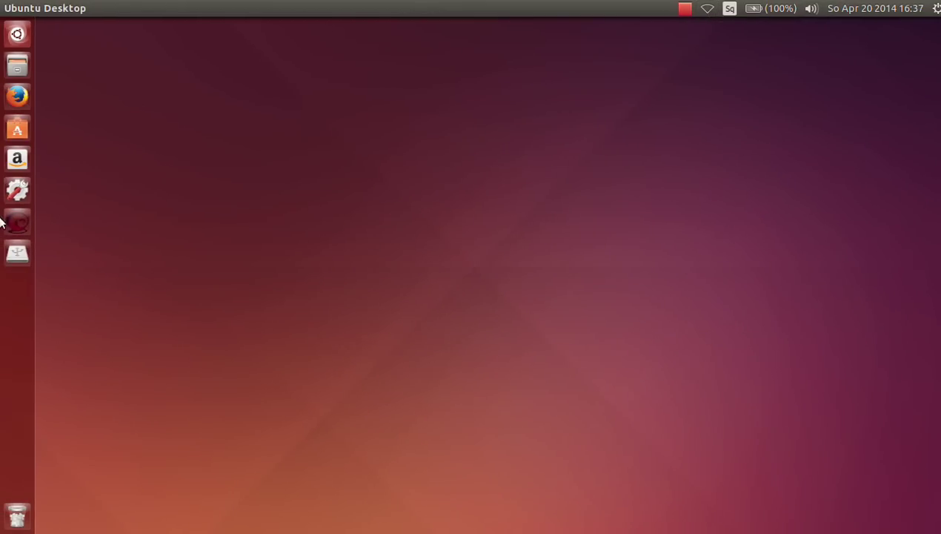
{"action": "left_click", "coordinate": [18, 193]}
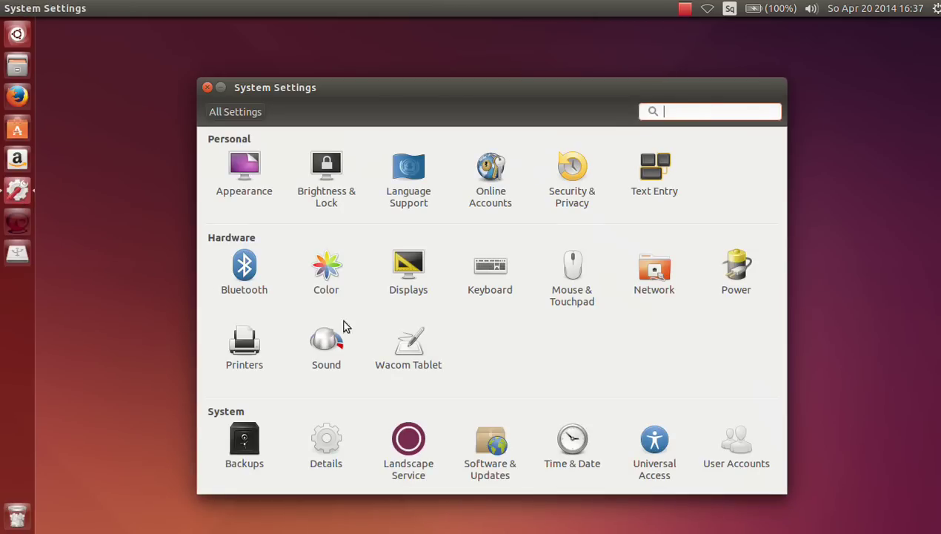
{"action": "left_click", "coordinate": [318, 441]}
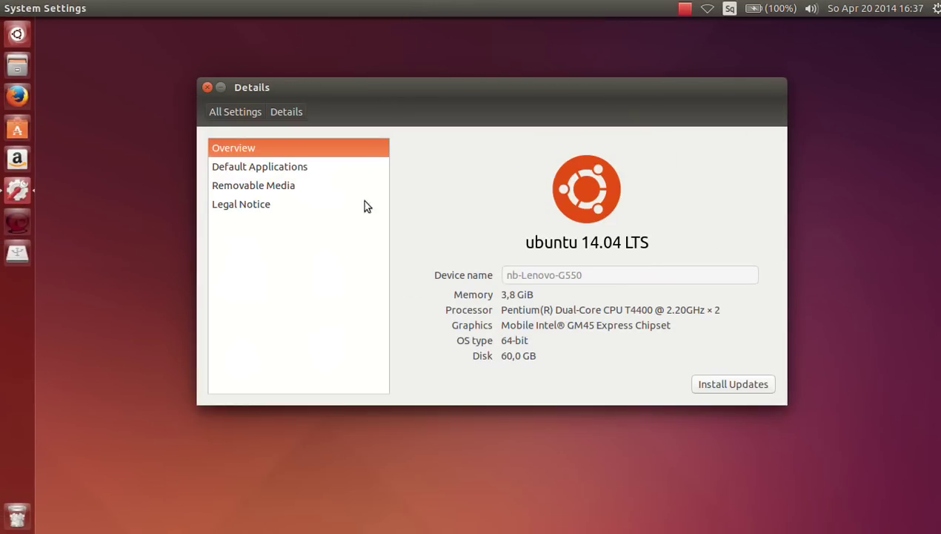
{"action": "left_click", "coordinate": [213, 111]}
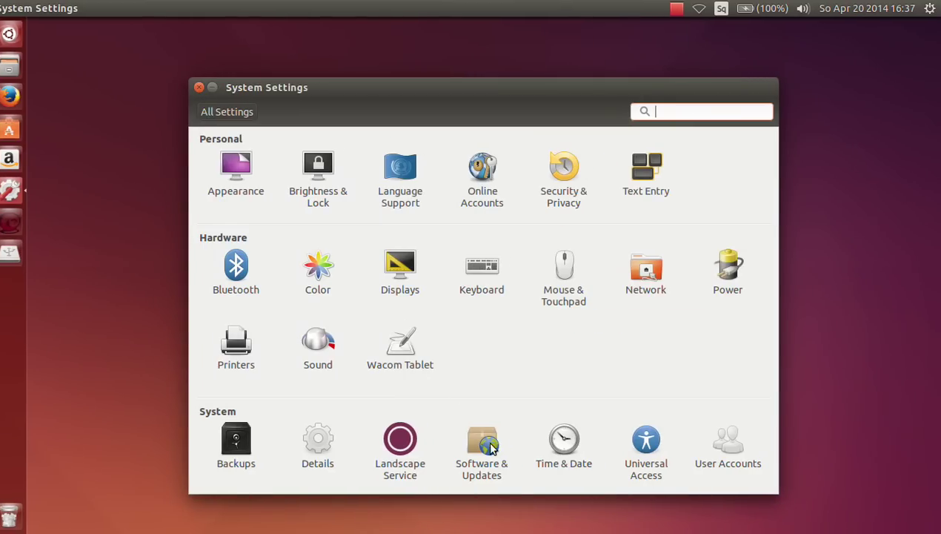
- Open the Additional Drivers list in Software & Updates
{"action": "left_click", "coordinate": [486, 439]}
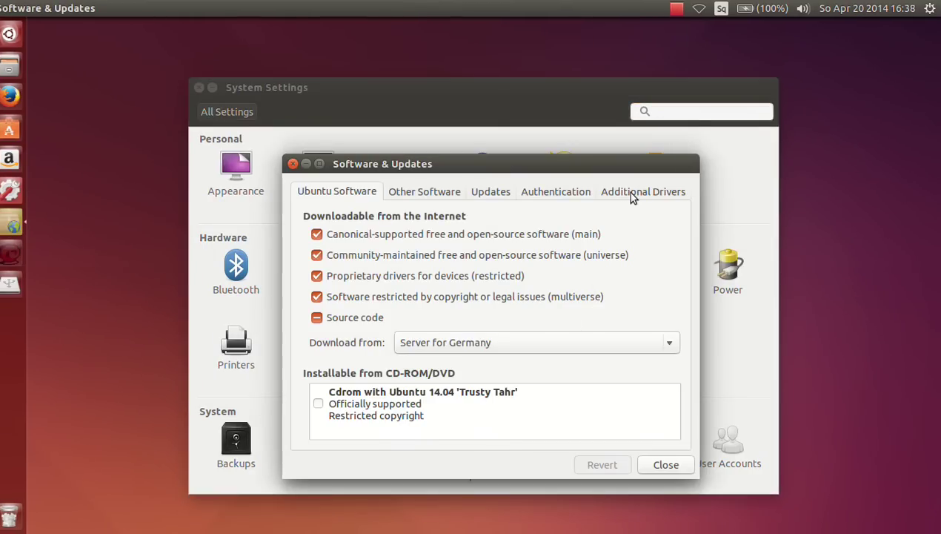
{"action": "left_click", "coordinate": [633, 194]}
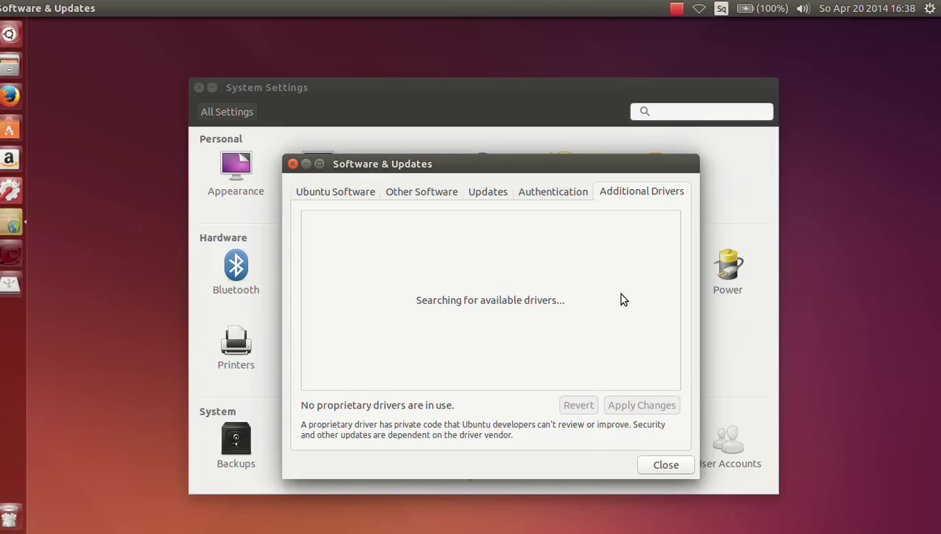
- Open a blank text editor document beside Software & Updates and select the Broadcom 802.11 Linux STA wireless driver for the BCM4312
{"action": "key", "text": "super"}
{"action": "left_click", "coordinate": [303, 132]}
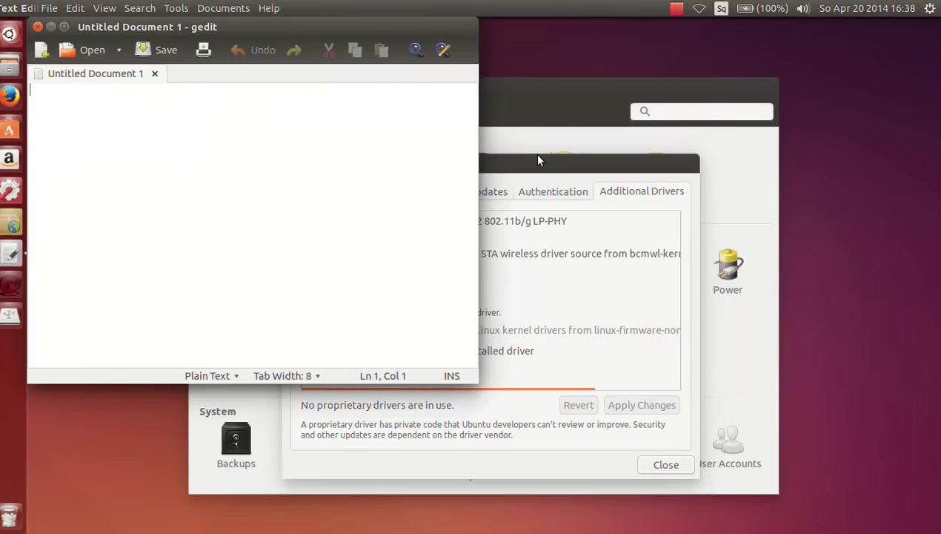
{"action": "mouse_move", "coordinate": [541, 160]}
{"action": "left_mouse_down"}
{"action": "mouse_move", "coordinate": [638, 139]}
{"action": "mouse_move", "coordinate": [700, 140]}
{"action": "left_mouse_up"}
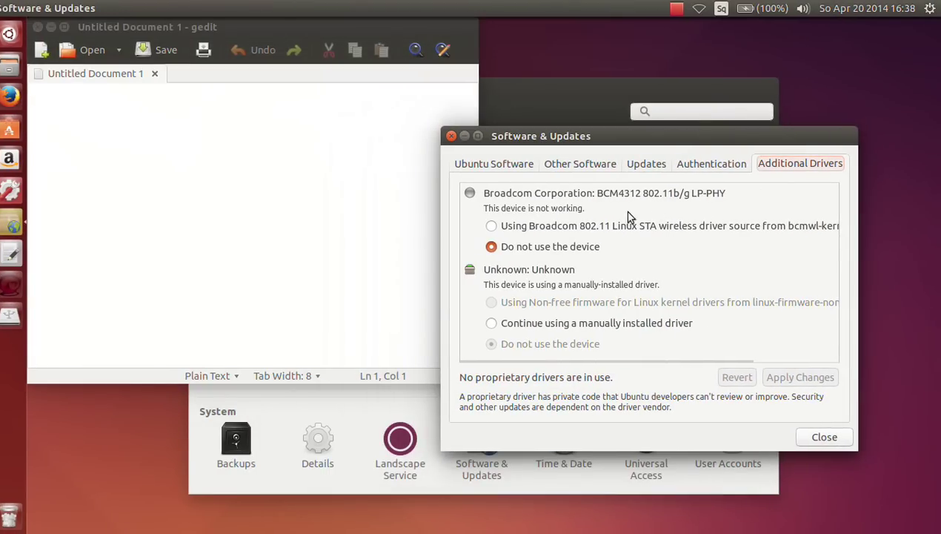
{"action": "left_click", "coordinate": [604, 230]}
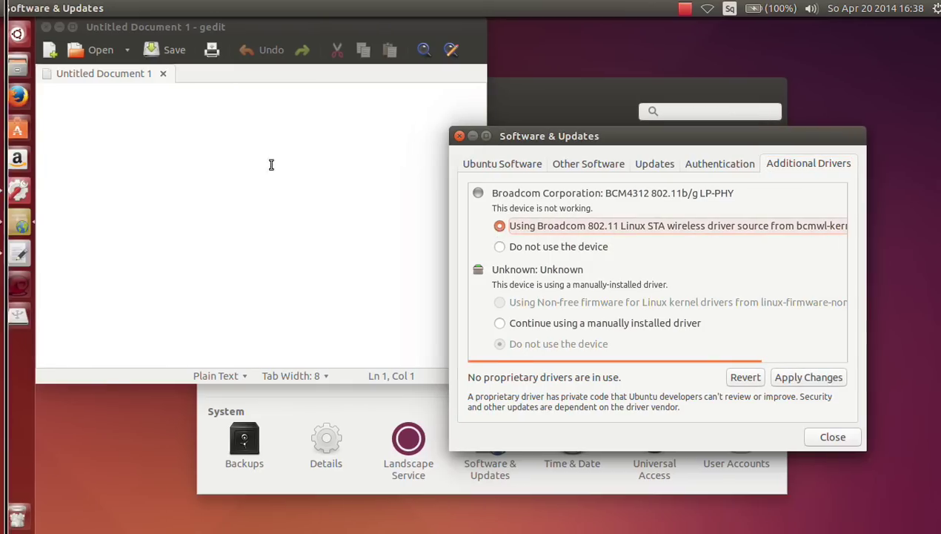
- Start a note in the blank document reading "If Ubuntu doesnt show this wifi driver here,"
{"action": "left_click", "coordinate": [261, 162]}
{"action": "type", "text": "If Ubuntu doe"}
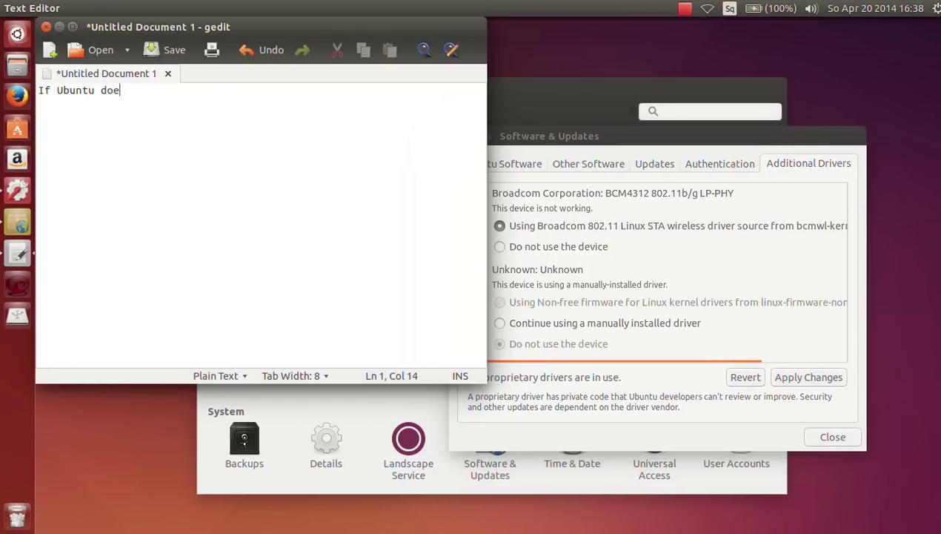
{"action": "type", "text": "snt show this driver"}
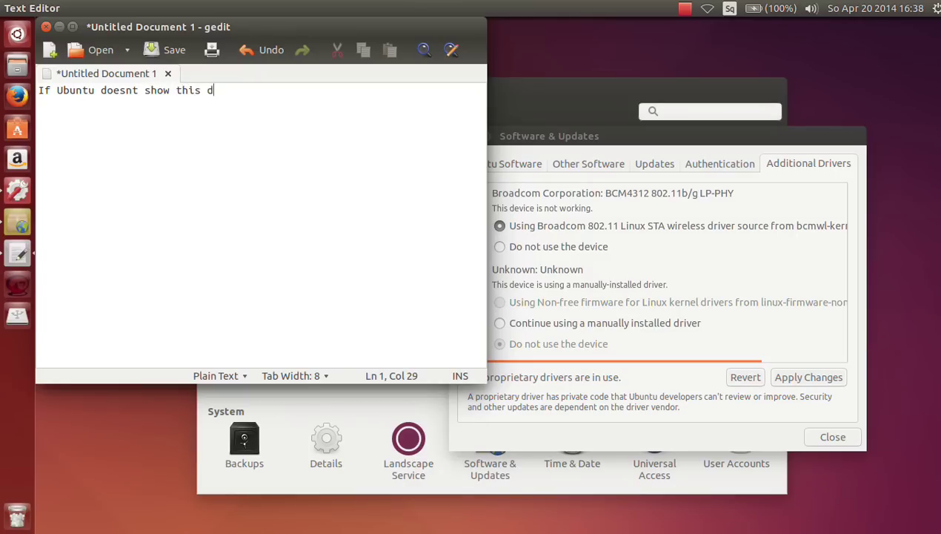
{"action": "key", "text": "BackSpace"}
{"action": "key", "text": "BackSpace"}
{"action": "key", "text": "BackSpace"}
{"action": "key", "text": "BackSpace"}
{"action": "key", "text": "BackSpace"}
{"action": "key", "text": "BackSpace"}
{"action": "type", "text": "wifi driver here,"}
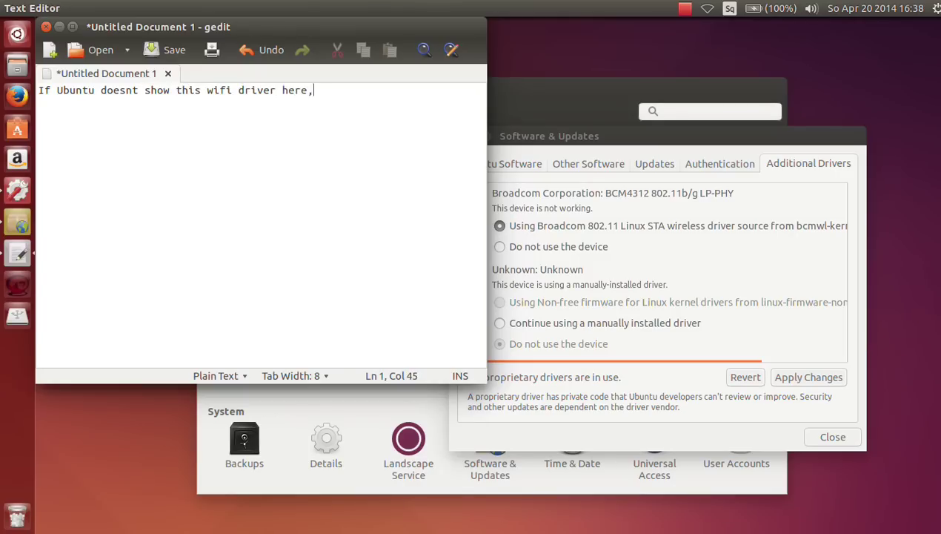
- Continue the note with "you should connect via etherned cable and wait for 5 mins. It will work for sure."
{"action": "type", "text": " you should co"}
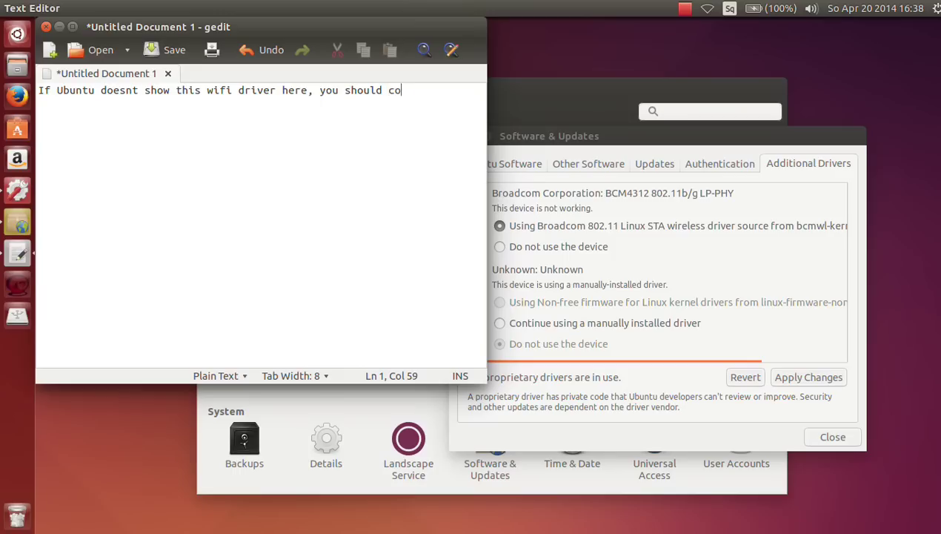
{"action": "type", "text": "nnect via etherned"}
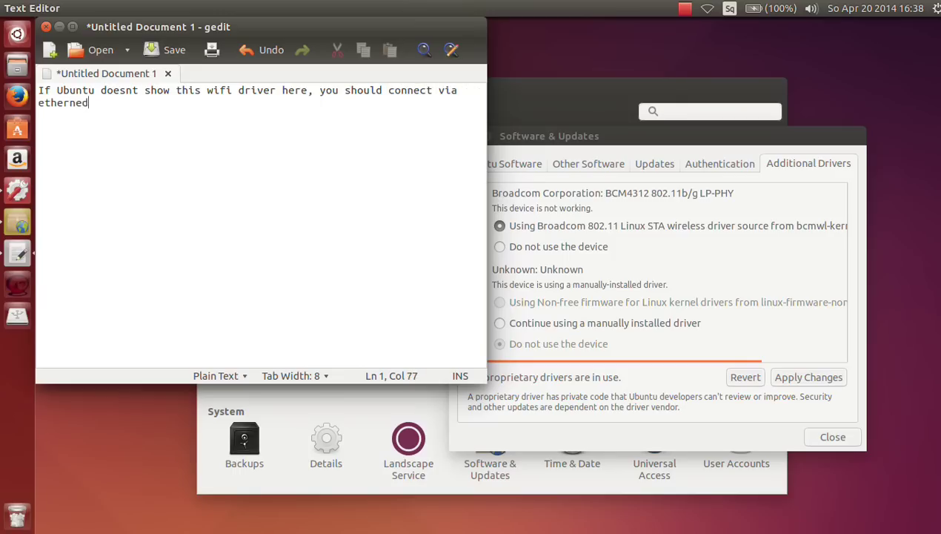
{"action": "type", "text": " cable,"}
{"action": "key", "text": "BackSpace"}
{"action": "type", "text": "and wait "}
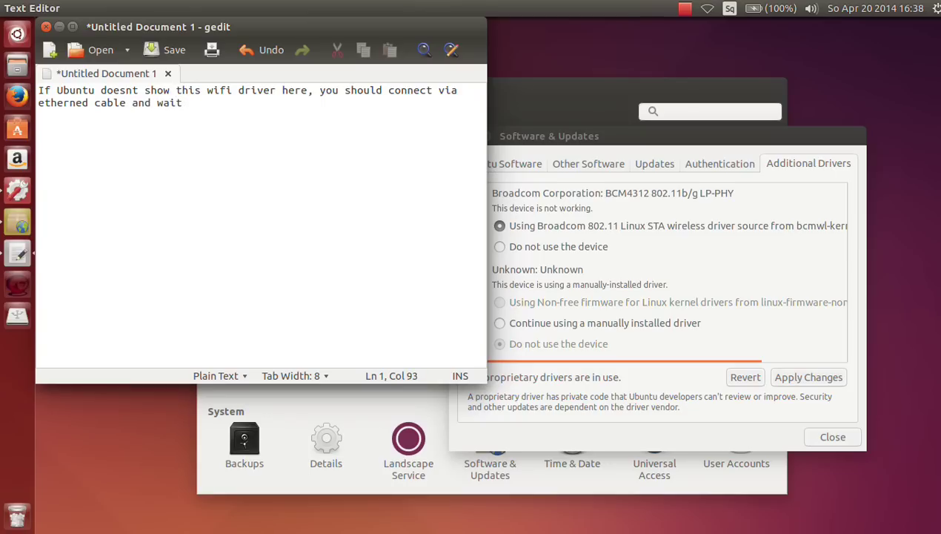
{"action": "type", "text": "for 5 min"}
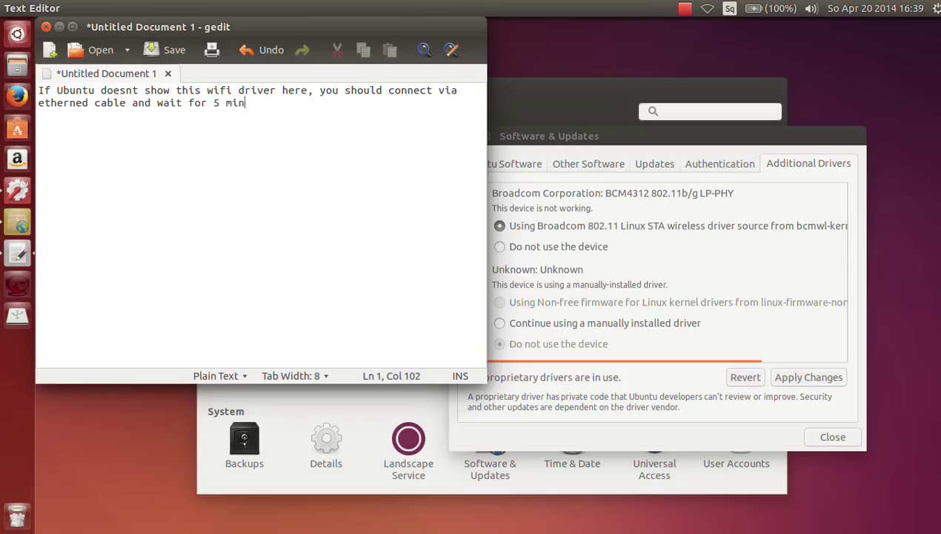
{"action": "key", "text": "BackSpace"}
{"action": "type", "text": "ns. It will work for sure."}
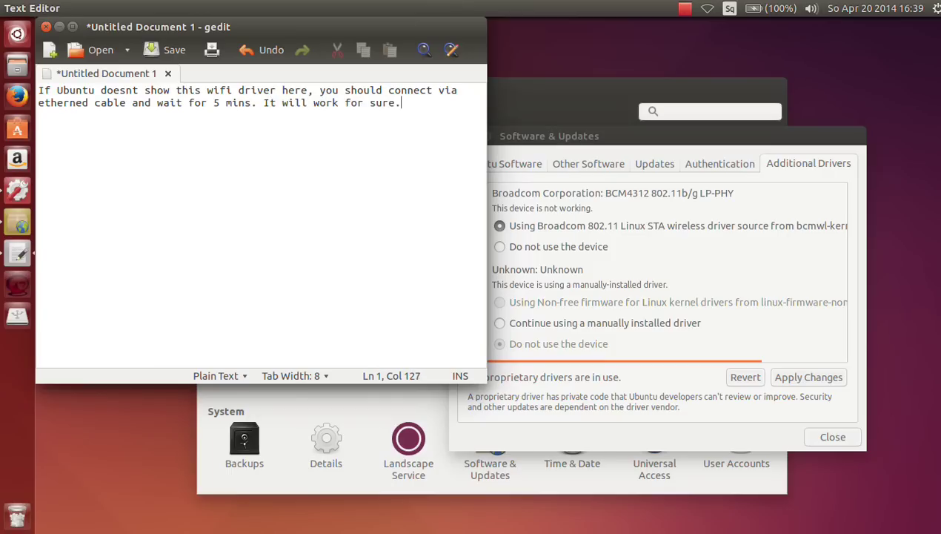
- Close System Settings and move the Software & Updates window clear of the text editor
{"action": "left_click", "coordinate": [539, 92]}
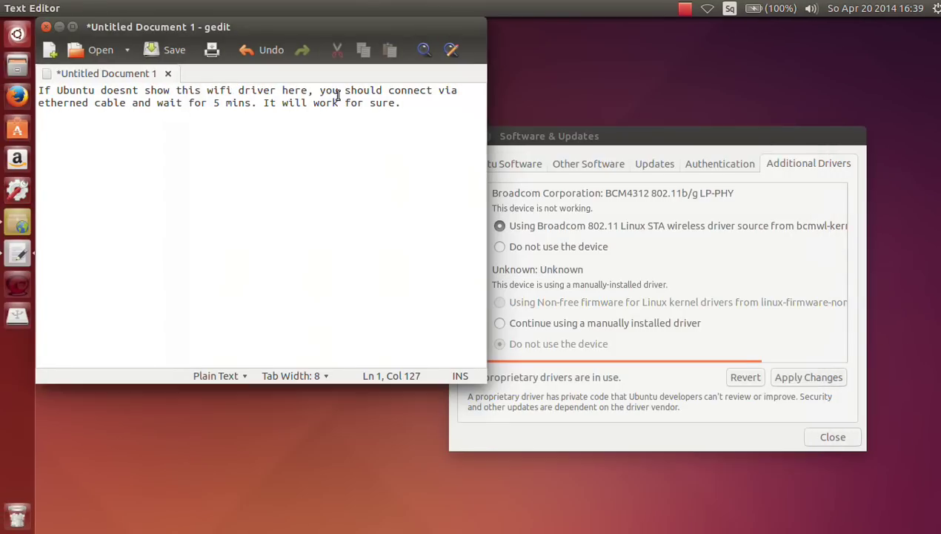
{"action": "left_click_drag", "start_coordinate": [517, 131], "coordinate": [583, 94]}
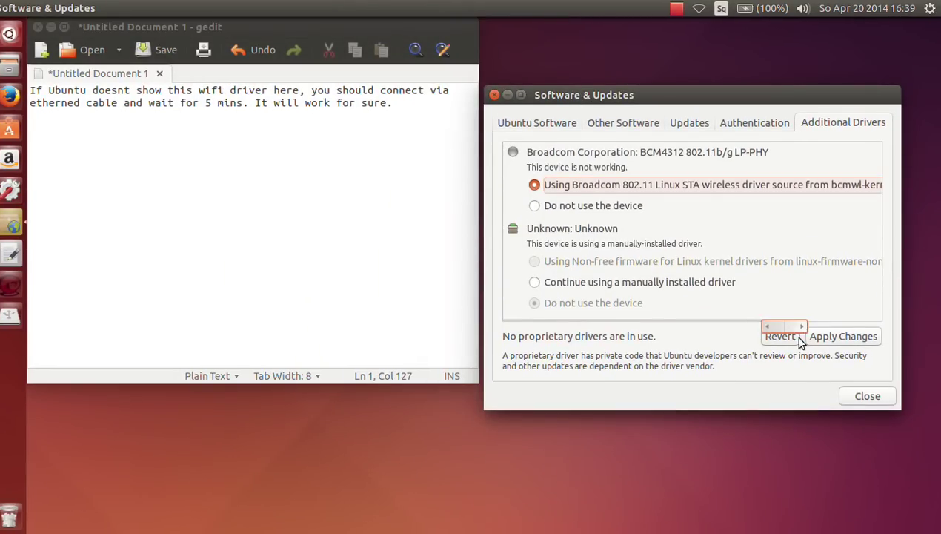
- Try to apply the selected Broadcom STA wireless driver, authenticating with the account password
{"action": "left_click", "coordinate": [831, 343]}
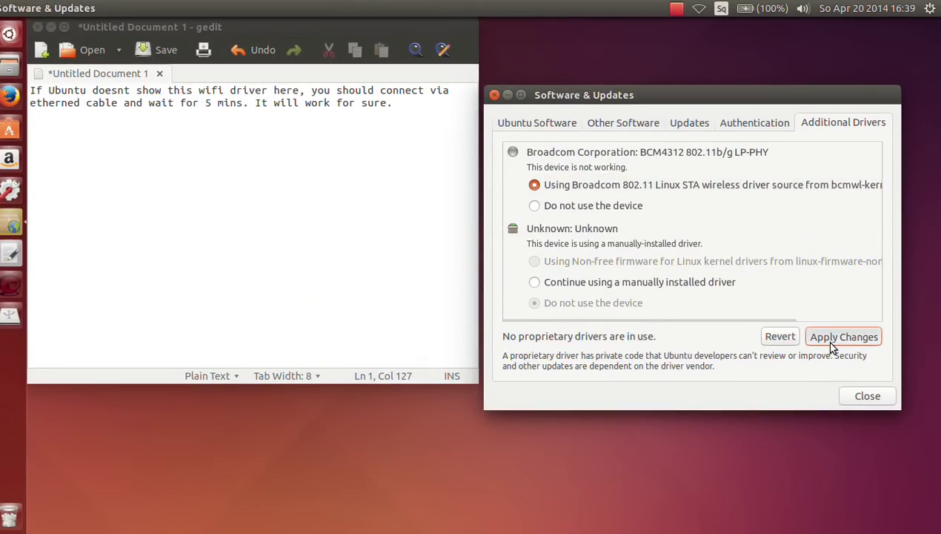
{"action": "type", "text": "•"}
{"action": "key", "text": "Return"}
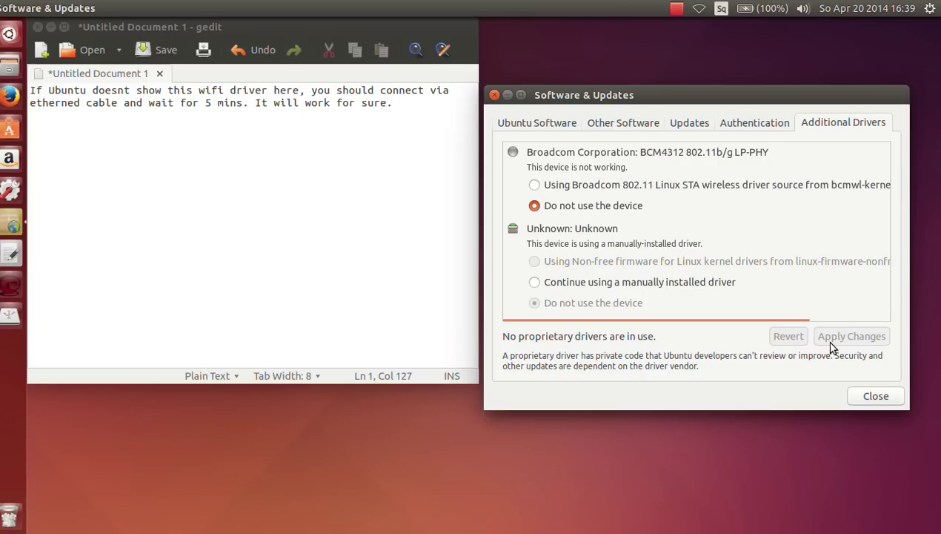
- Try to apply the Broadcom STA driver together with "Continue using a manually installed driver" for the unknown device
{"action": "left_click", "coordinate": [533, 186]}
{"action": "left_click", "coordinate": [534, 283]}
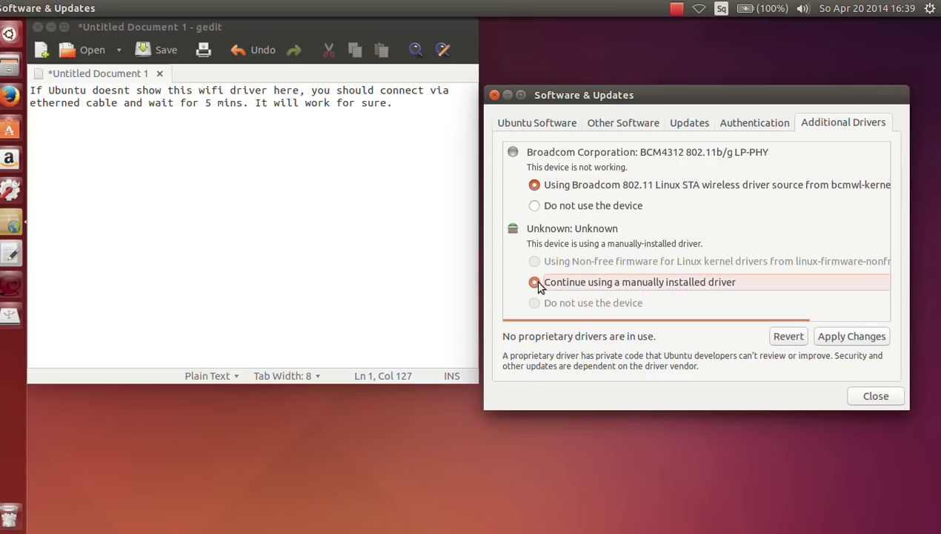
{"action": "left_click", "coordinate": [830, 338]}
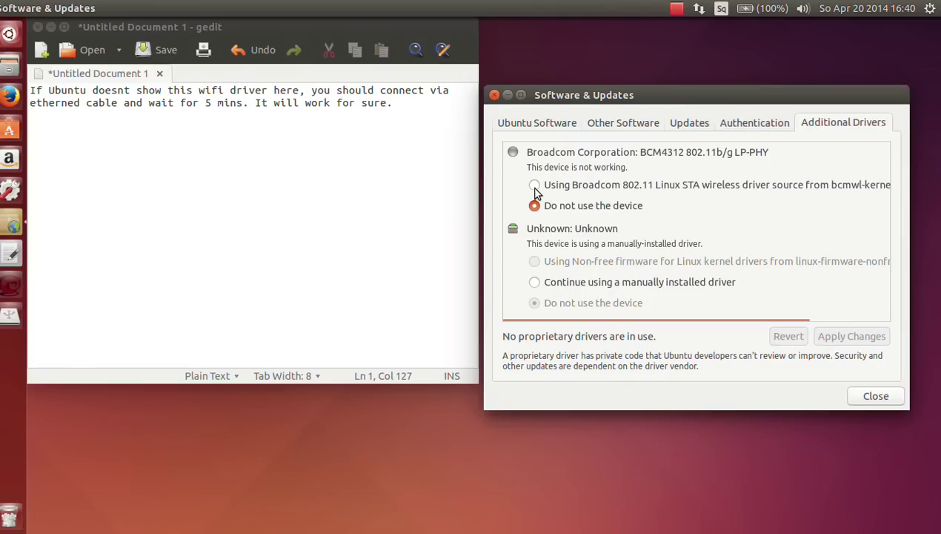
- Reselect only the Broadcom 802.11 Linux STA wireless driver for the BCM4312 and apply the changes
{"action": "left_click", "coordinate": [763, 127]}
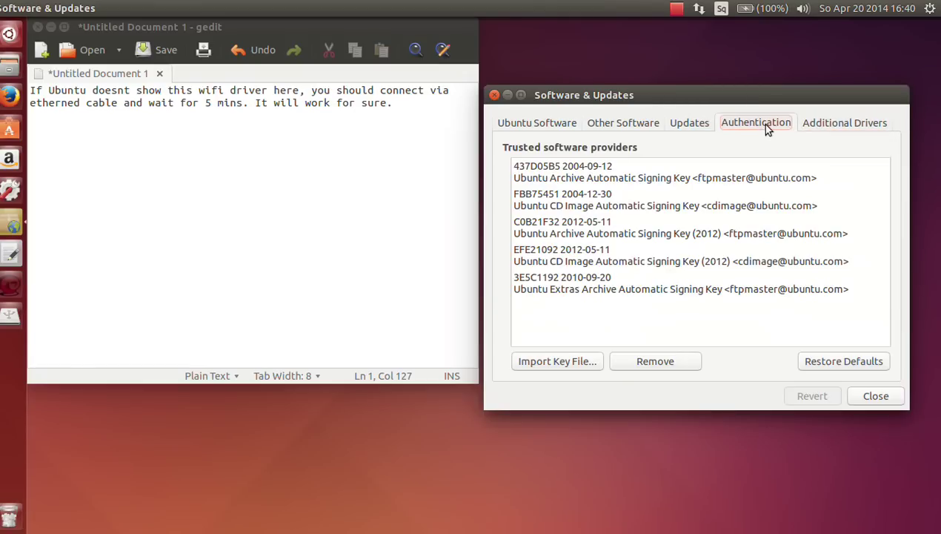
{"action": "left_click", "coordinate": [808, 126]}
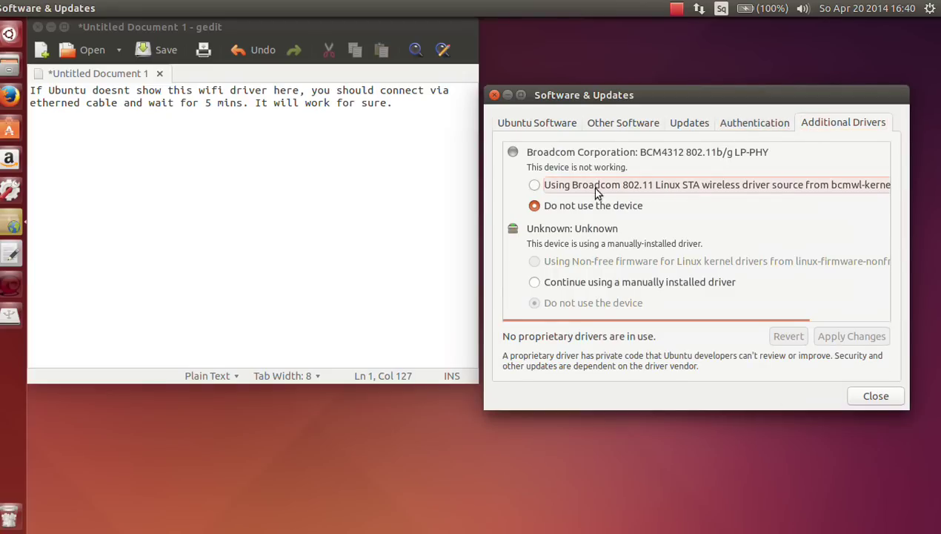
{"action": "left_click", "coordinate": [534, 184]}
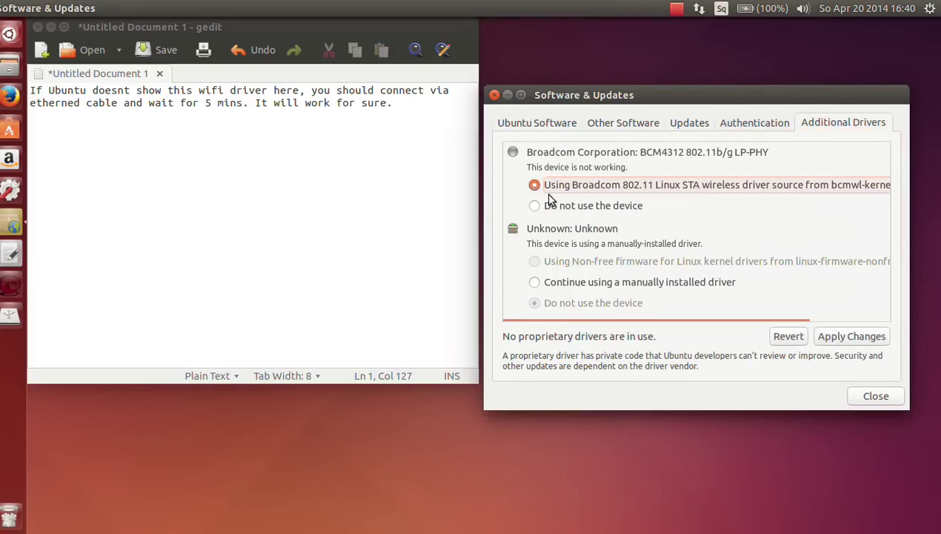
{"action": "left_click", "coordinate": [846, 339]}
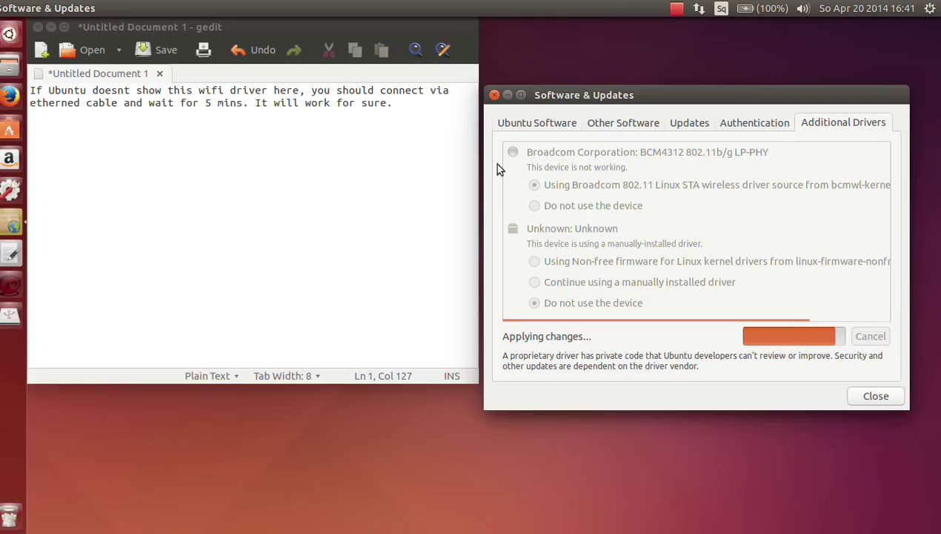
- Add a new paragraph to the note: "Or better let the ethernet cable pluged in till wireless driver is completly installed."
{"action": "left_click", "coordinate": [443, 121]}
{"action": "key", "text": "Return"}
{"action": "key", "text": "Return"}
{"action": "type", "text": "Or better "}
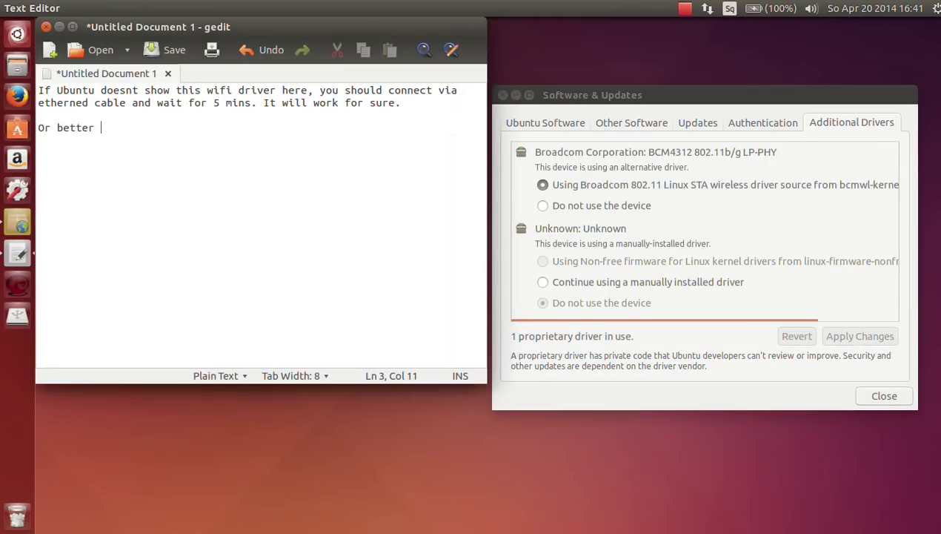
{"action": "type", "text": "let the ethernet "}
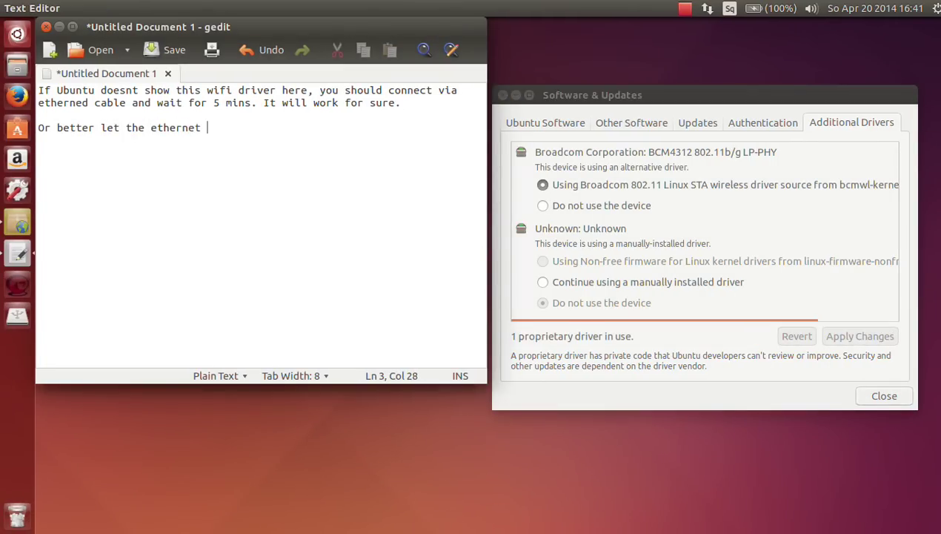
{"action": "type", "text": "cable pluged in"}
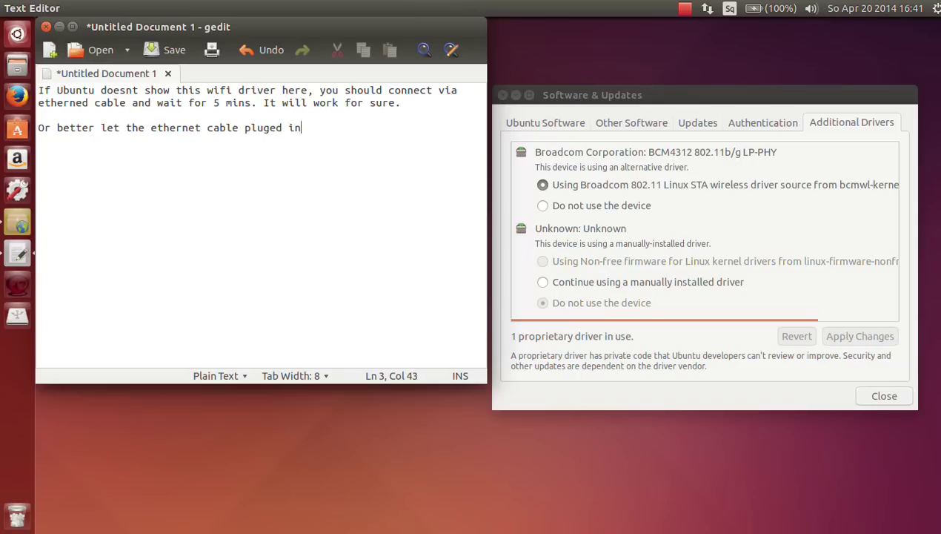
{"action": "type", "text": " till wireless dr"}
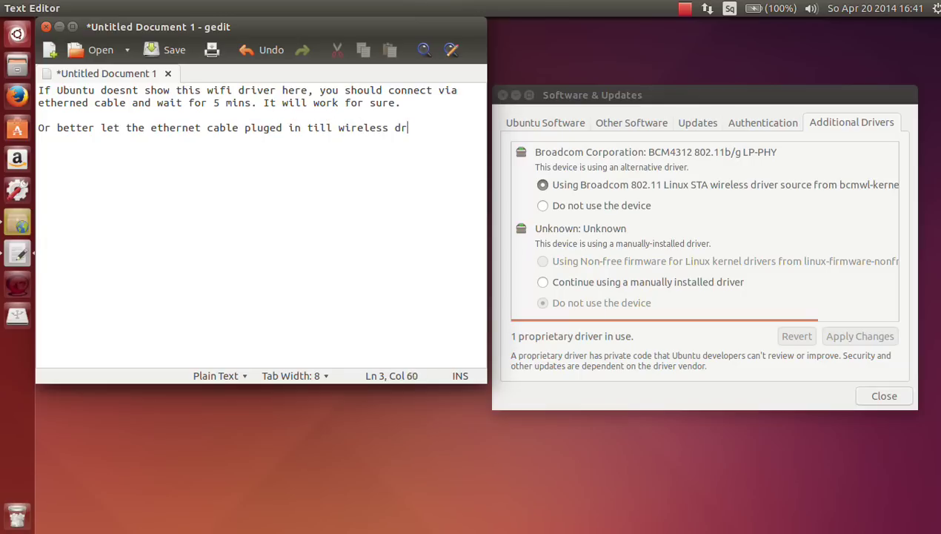
{"action": "type", "text": "iver is complet"}
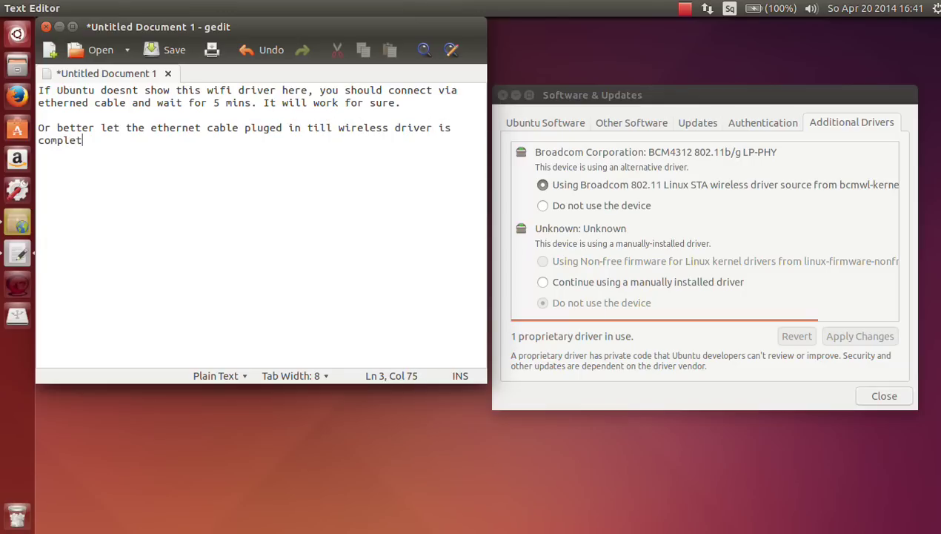
{"action": "type", "text": "ly installed."}
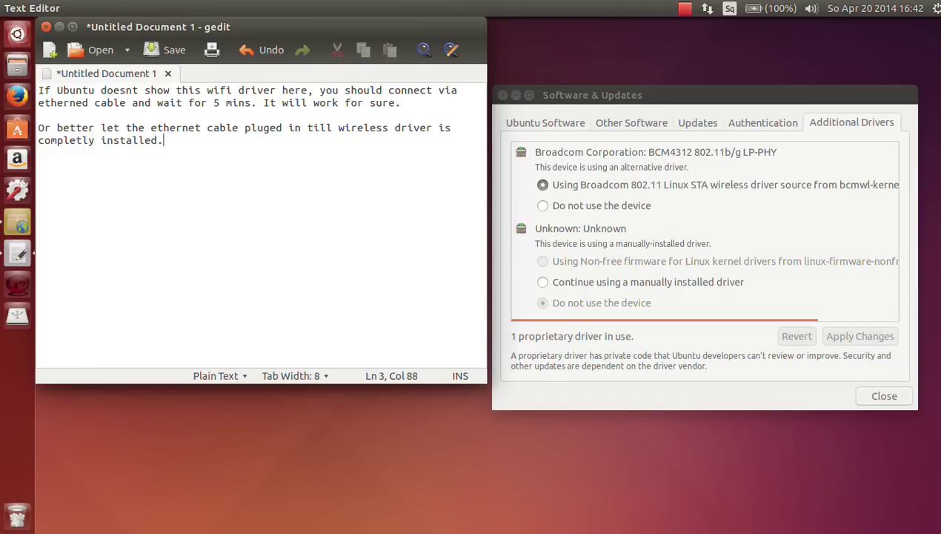
- Extend the note's second paragraph with the sentence "And here we are..."
{"action": "type", "text": " And here we are/"}
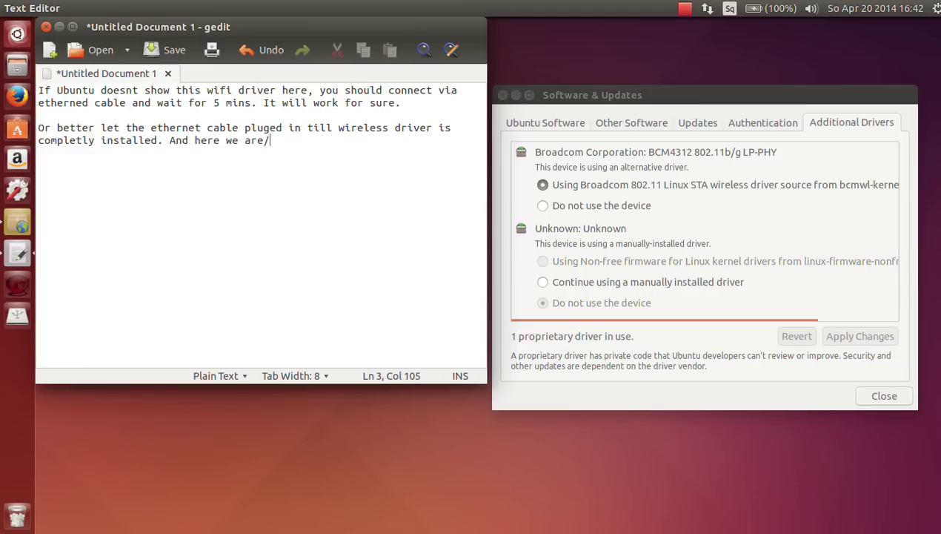
{"action": "key", "text": "BackSpace"}
{"action": "type", "text": "..."}
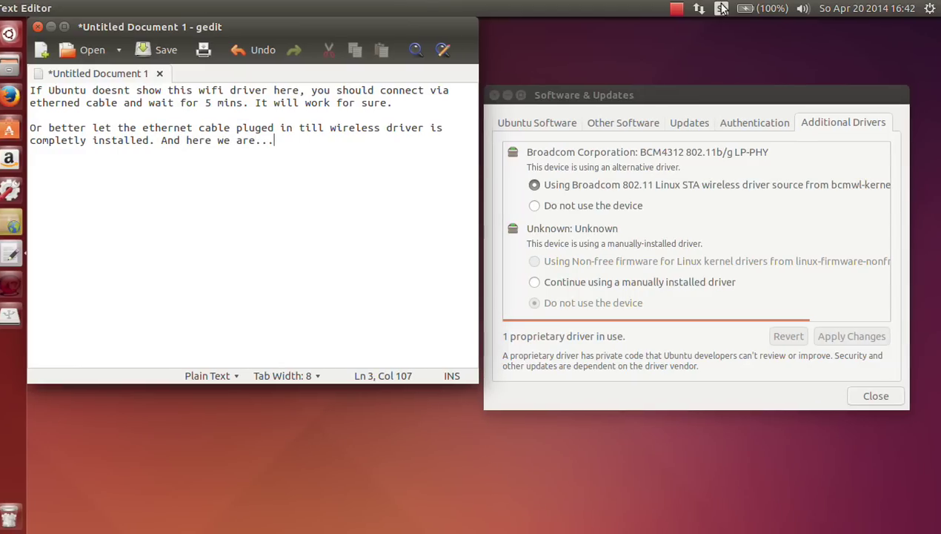
- Connect to the hidden Wi-Fi network by entering its network name, with Wi-Fi security set to None
{"action": "left_click", "coordinate": [707, 9]}
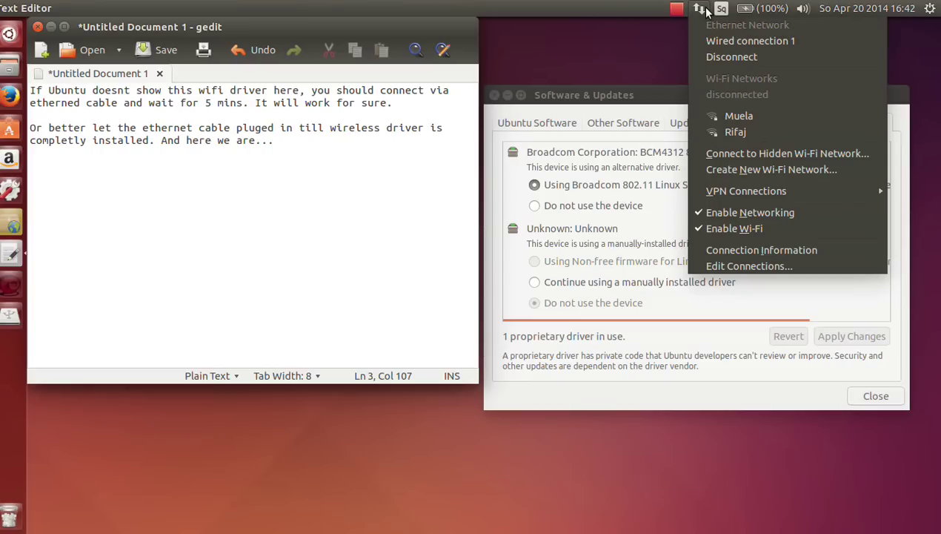
{"action": "left_click", "coordinate": [707, 10]}
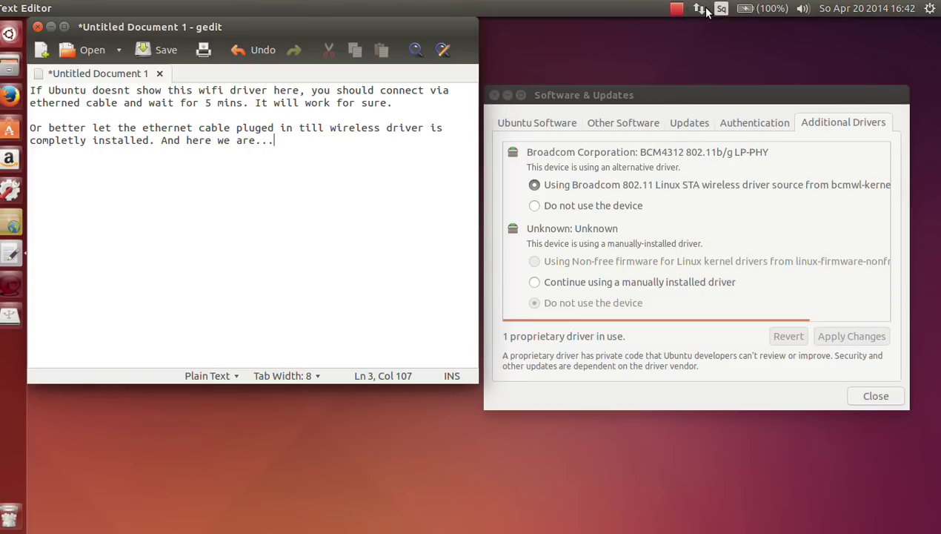
{"action": "left_click", "coordinate": [706, 9]}
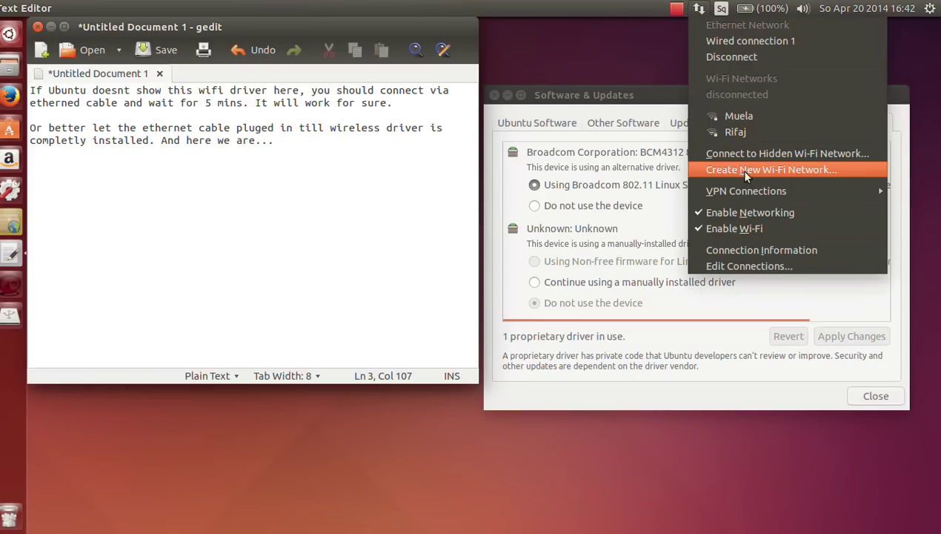
{"action": "left_click", "coordinate": [784, 153]}
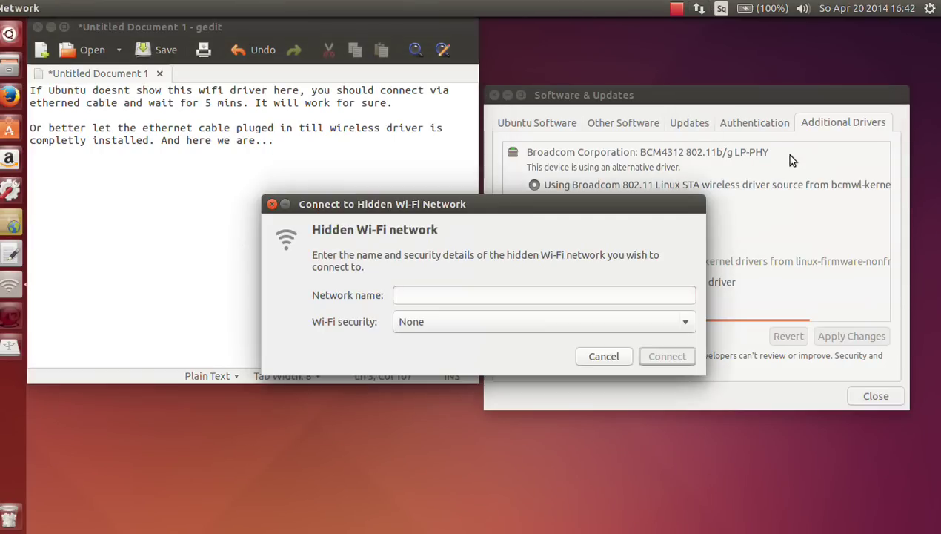
{"action": "type", "text": "wifiaj"}
{"action": "left_click", "coordinate": [662, 361]}
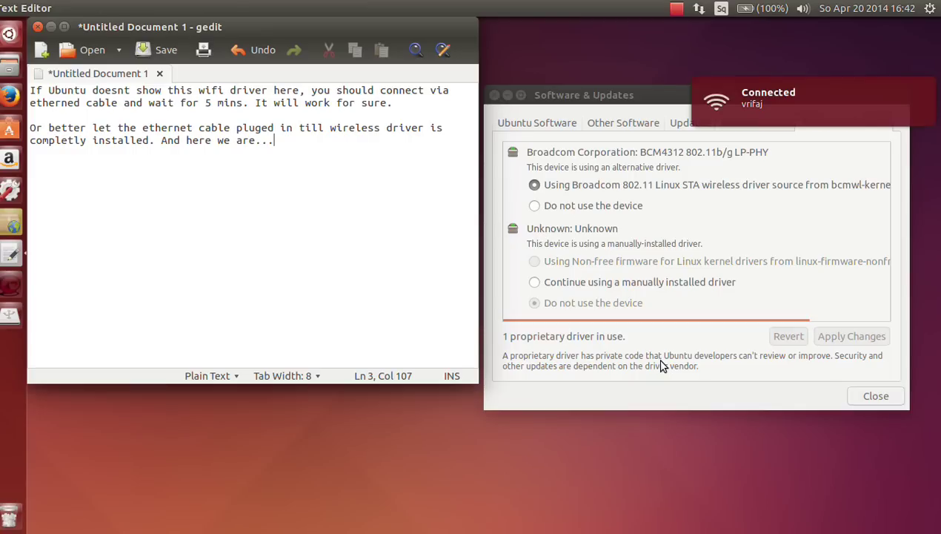
- Examine the network connections list to check the wired and Wi-Fi connections
{"action": "left_click", "coordinate": [697, 9]}
{"action": "left_click", "coordinate": [661, 36]}
{"action": "left_click", "coordinate": [642, 55]}
{"action": "left_click", "coordinate": [699, 9]}
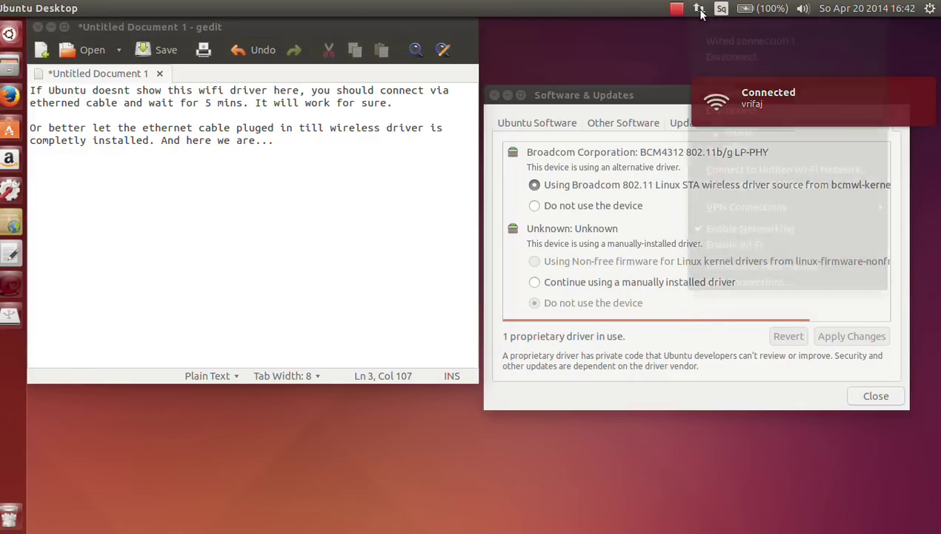
{"action": "left_click", "coordinate": [699, 9]}
{"action": "left_click", "coordinate": [699, 9]}
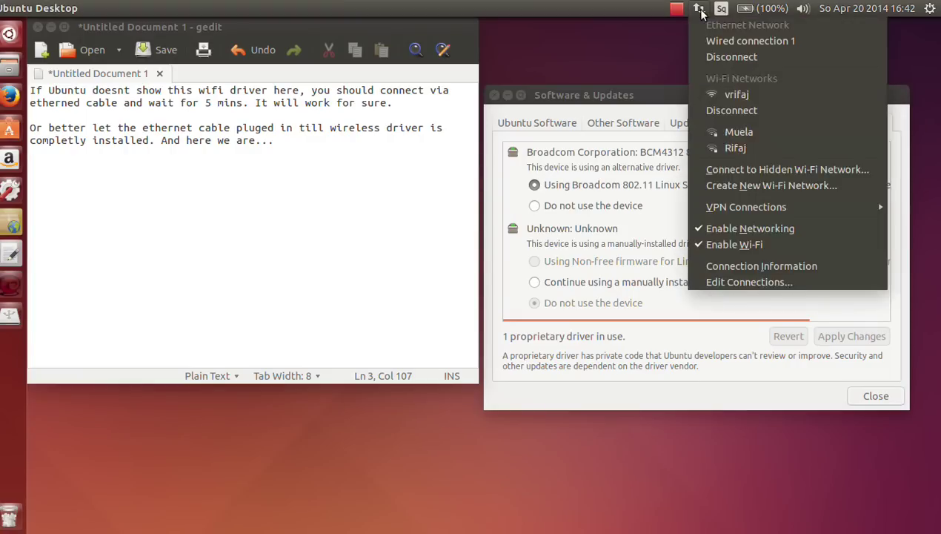
{"action": "left_click", "coordinate": [656, 46]}
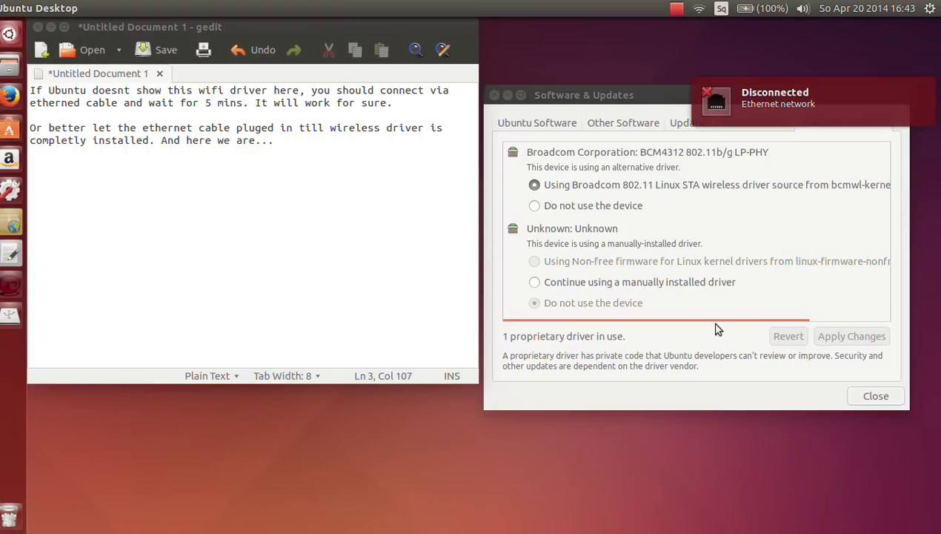
- Close the Software & Updates window and check the Ethernet and Wi-Fi status in the network connections list
{"action": "left_click", "coordinate": [882, 400]}
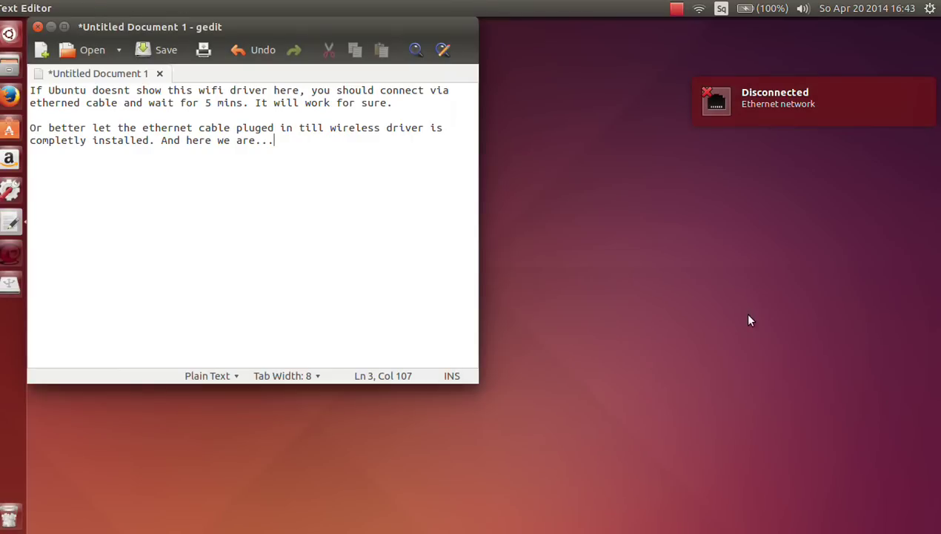
{"action": "left_click", "coordinate": [699, 9]}
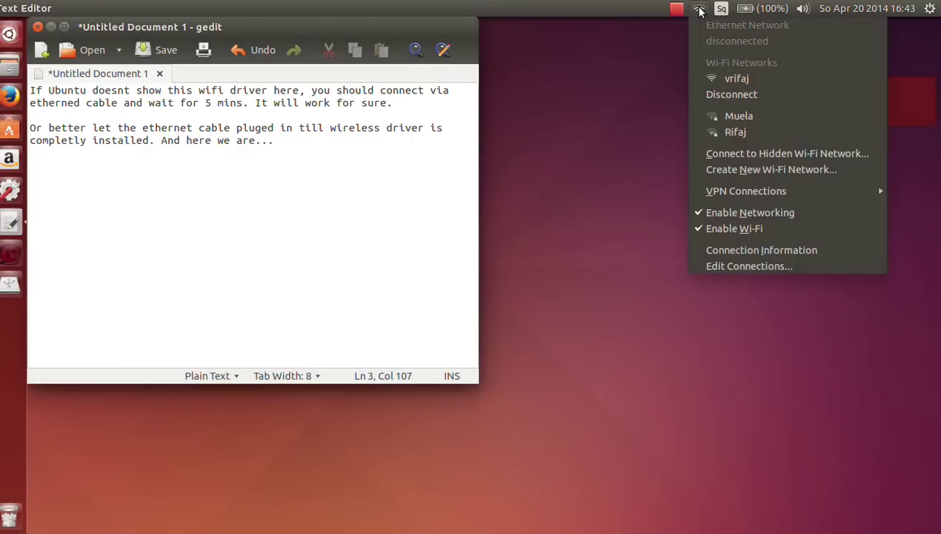
{"action": "left_click", "coordinate": [666, 108]}
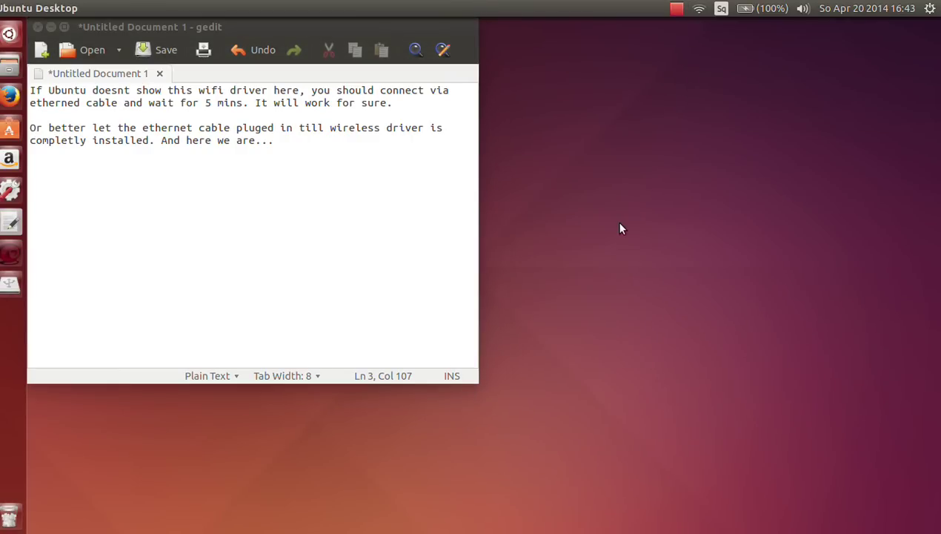
- Add the closing line "THANKS FOR WATCHING, HOPE IT HELPS.." to the note, below the second paragraph after two blank lines
{"action": "left_click", "coordinate": [435, 171]}
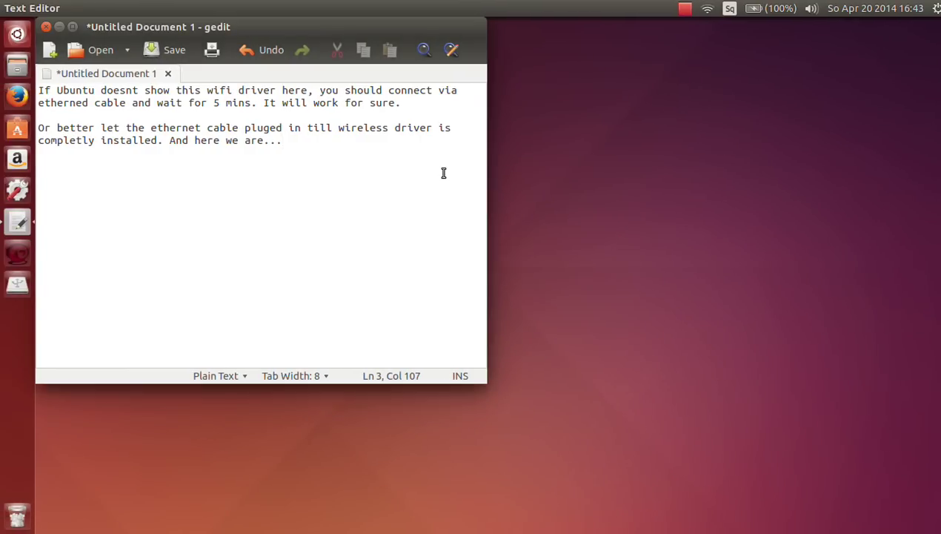
{"action": "key", "text": "Return"}
{"action": "key", "text": "Return"}
{"action": "key", "text": "Return"}
{"action": "type", "text": "THANK"}
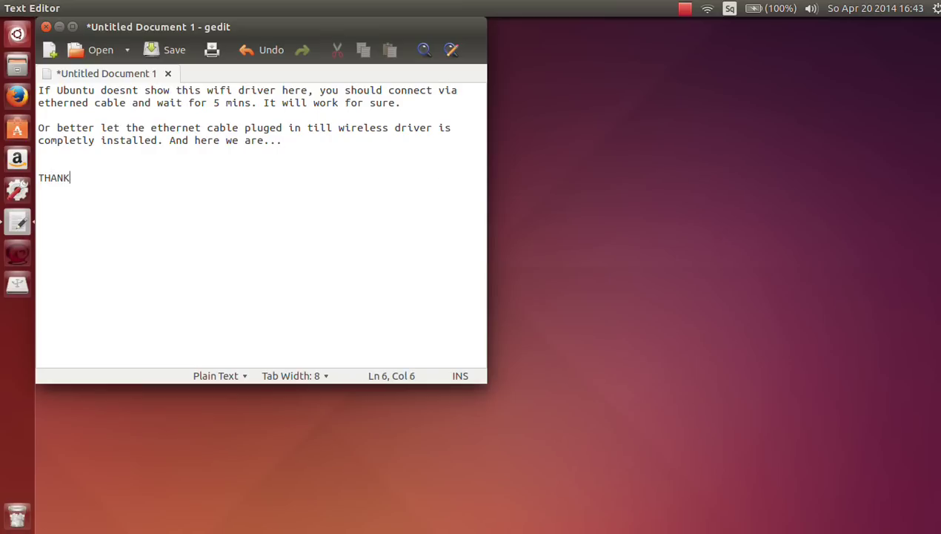
{"action": "type", "text": "S FOR WATCHING, "}
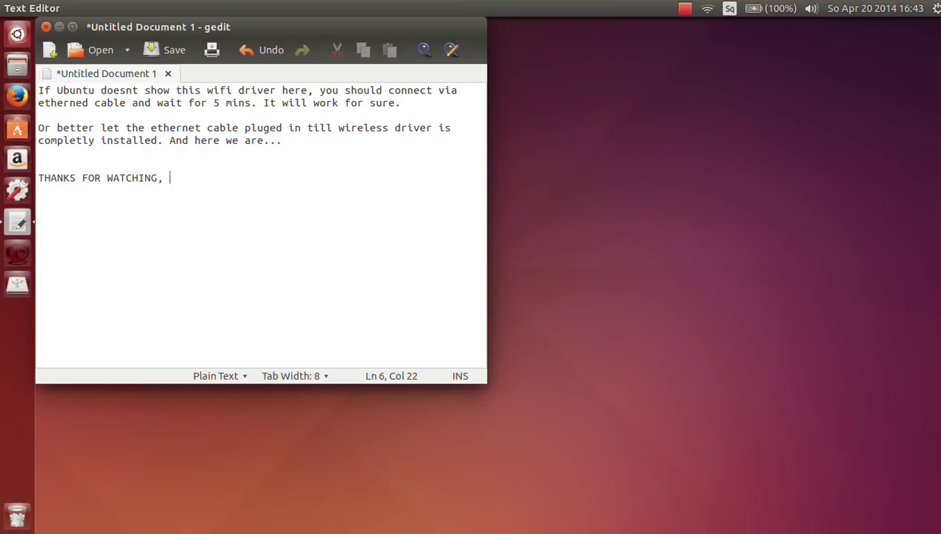
{"action": "type", "text": "HOPE IT HELPS"}
{"action": "type", "text": ".."}
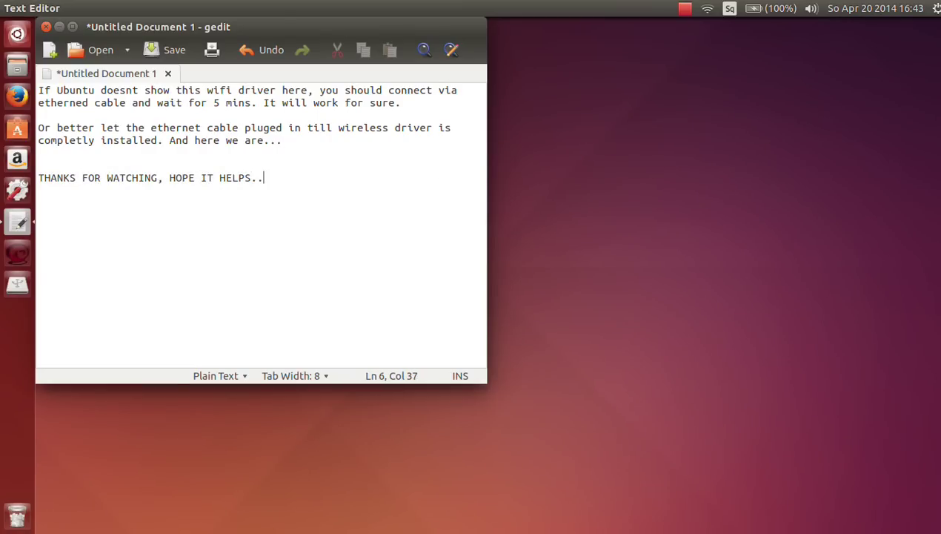